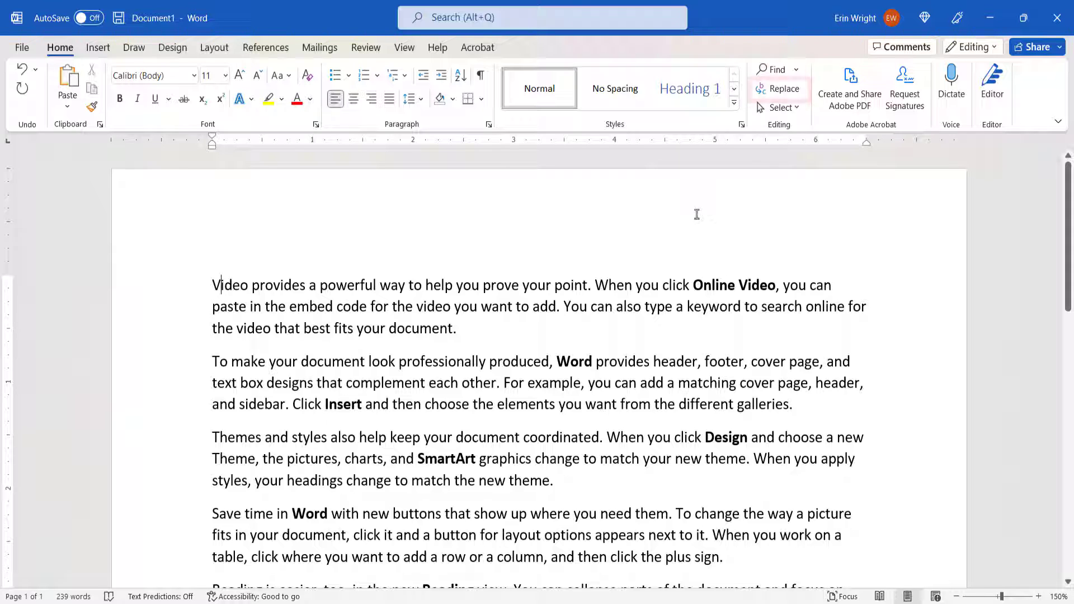
- Open Find and Replace with More options and bring up Find Font for the search criteria
click(790, 94)
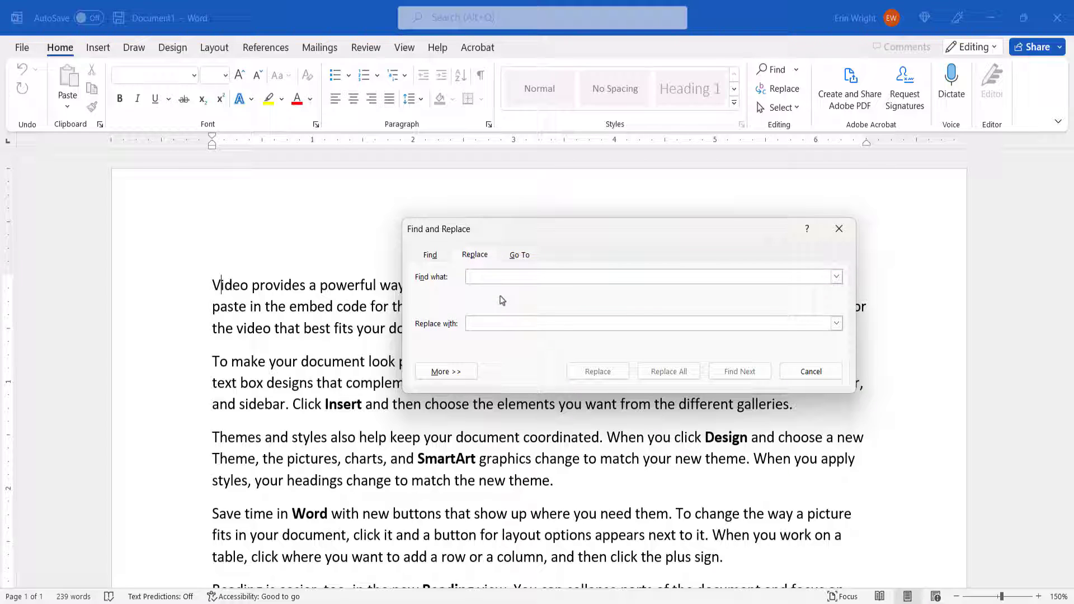
click(437, 372)
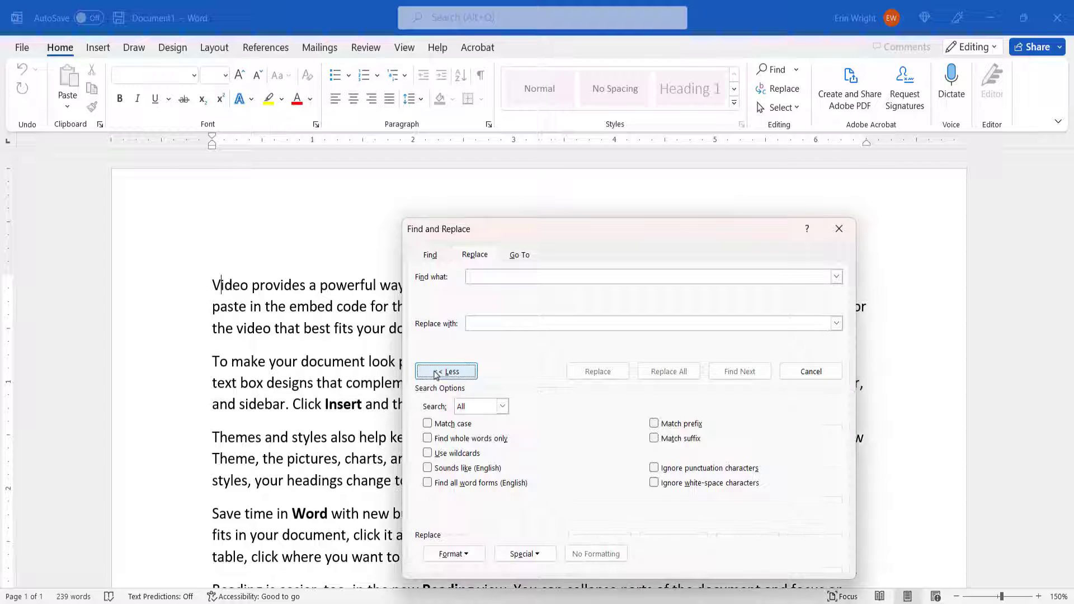
click(504, 412)
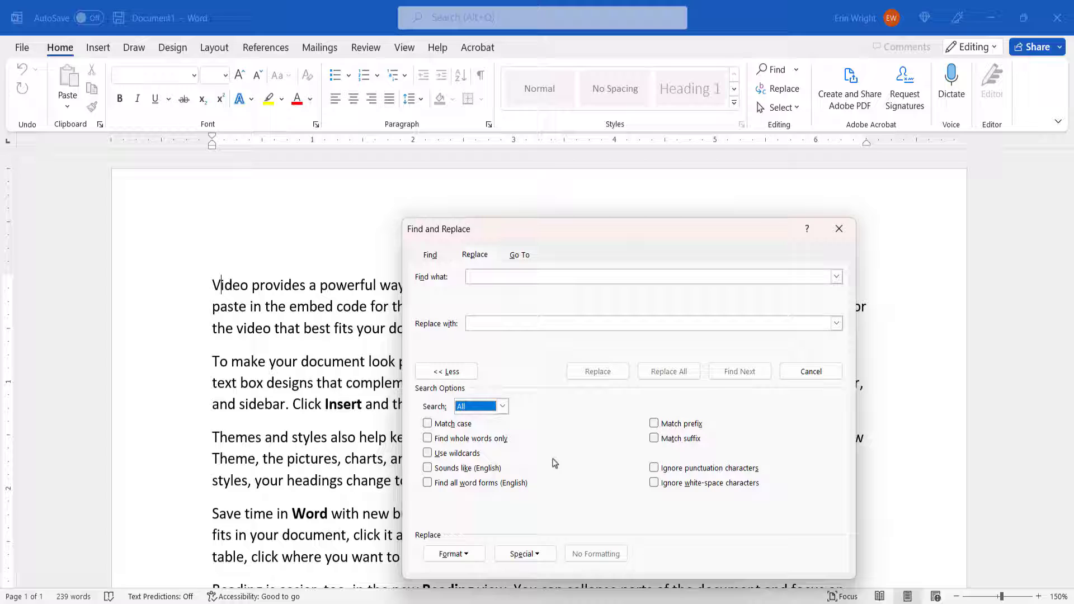
click(473, 552)
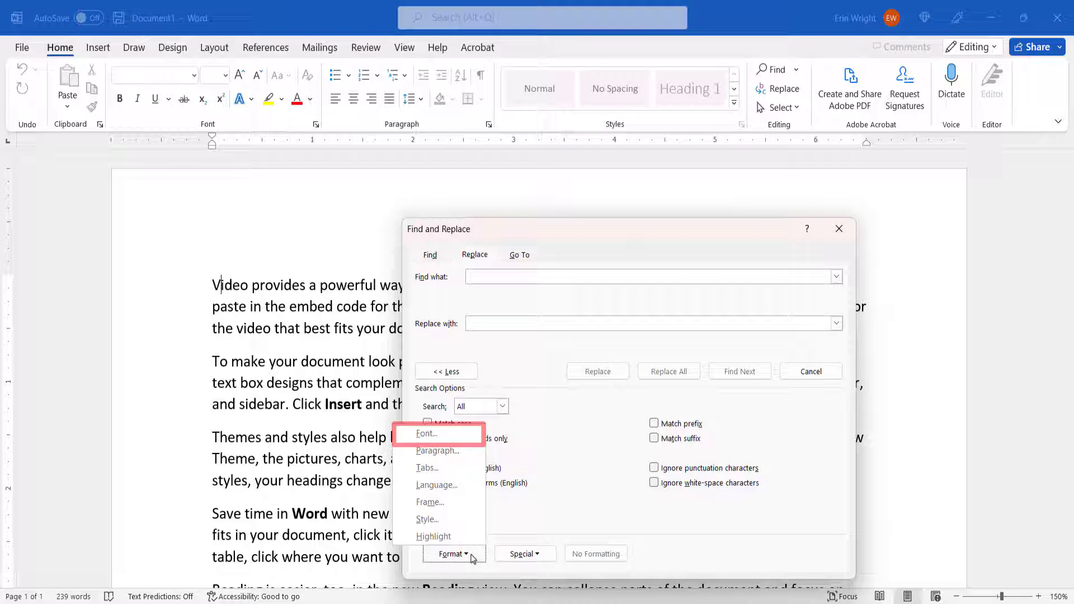
click(442, 434)
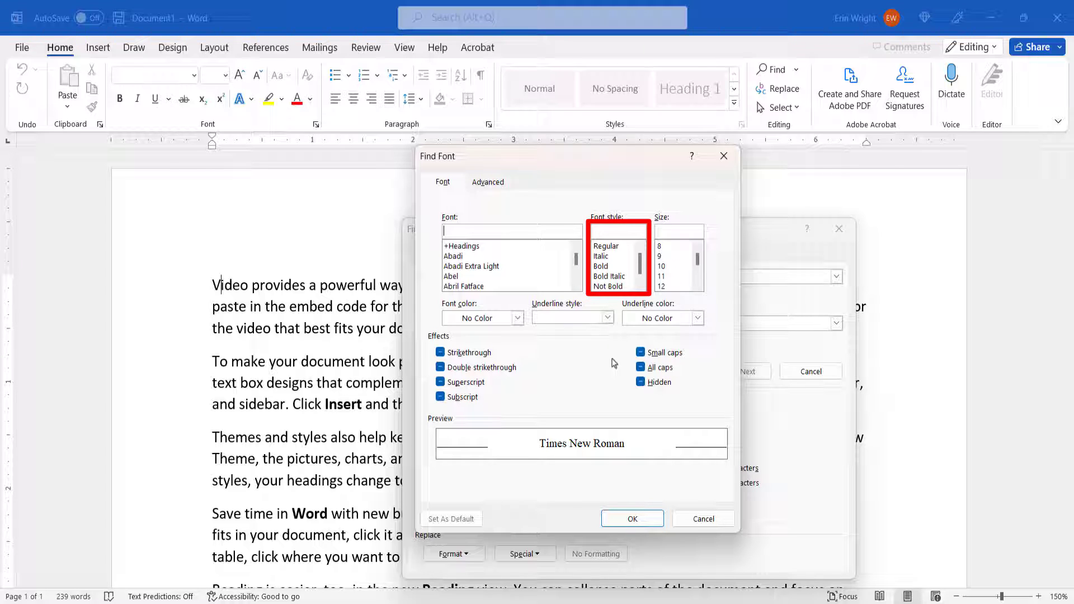
- Set the search formatting to Font: Bold
click(601, 266)
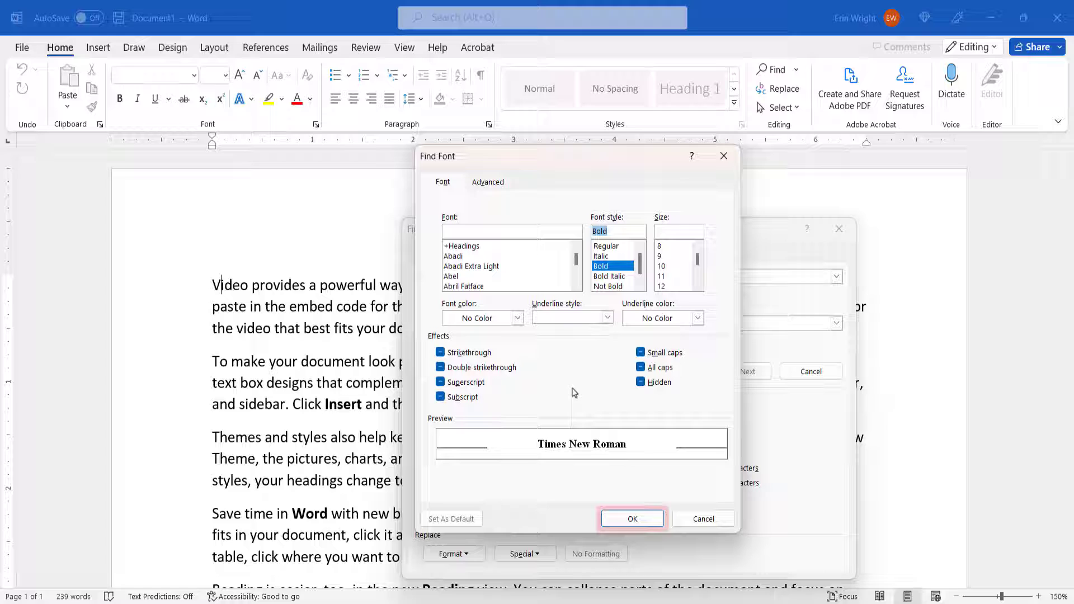
click(628, 519)
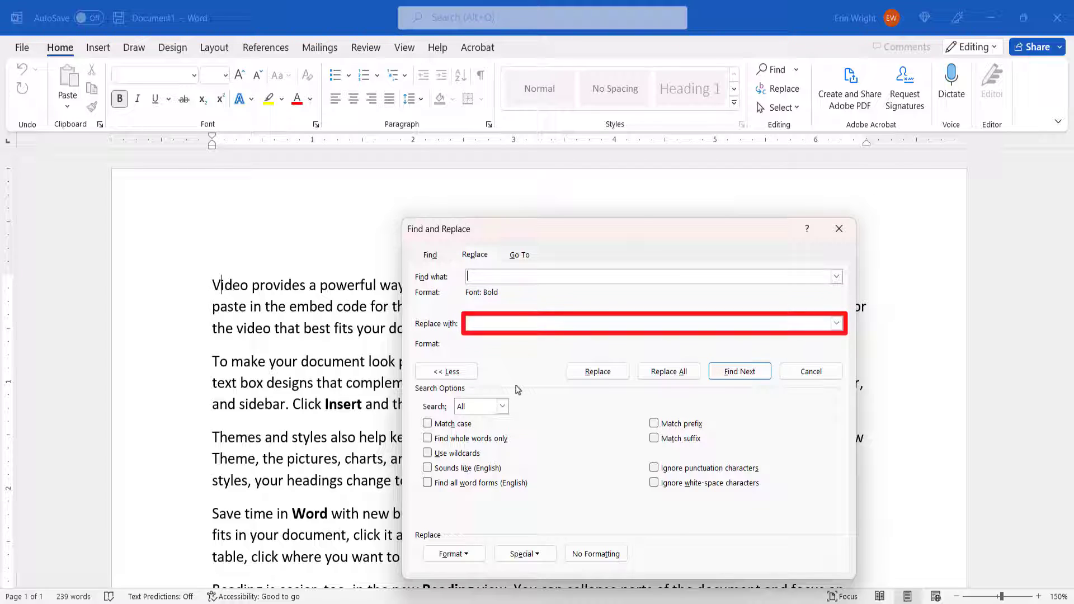
- Give the replacement a Regular font style, reading Font: Not Bold, Not Italic
click(469, 324)
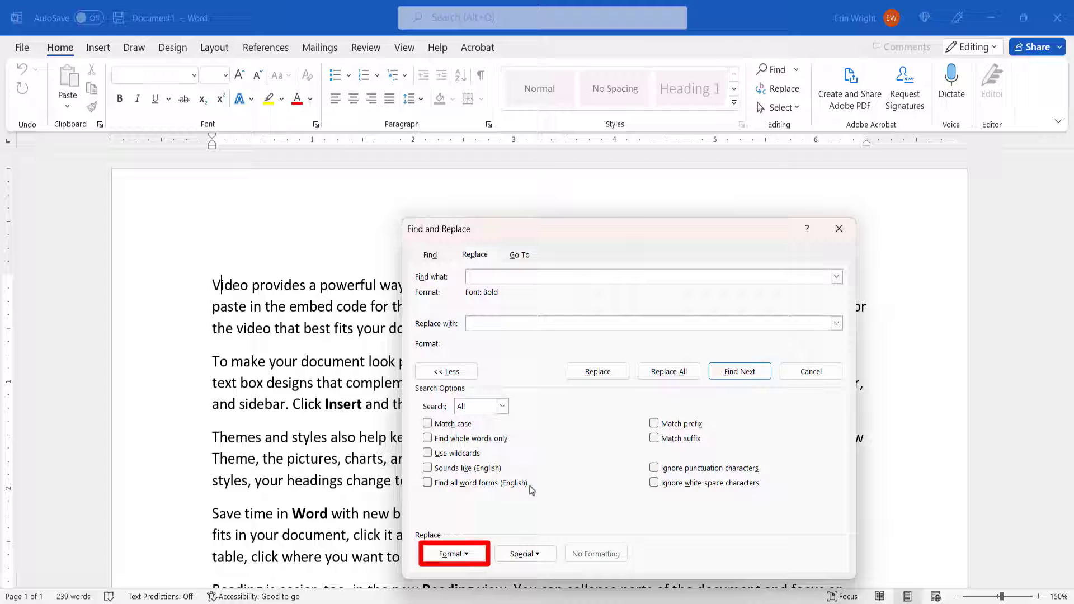
click(457, 553)
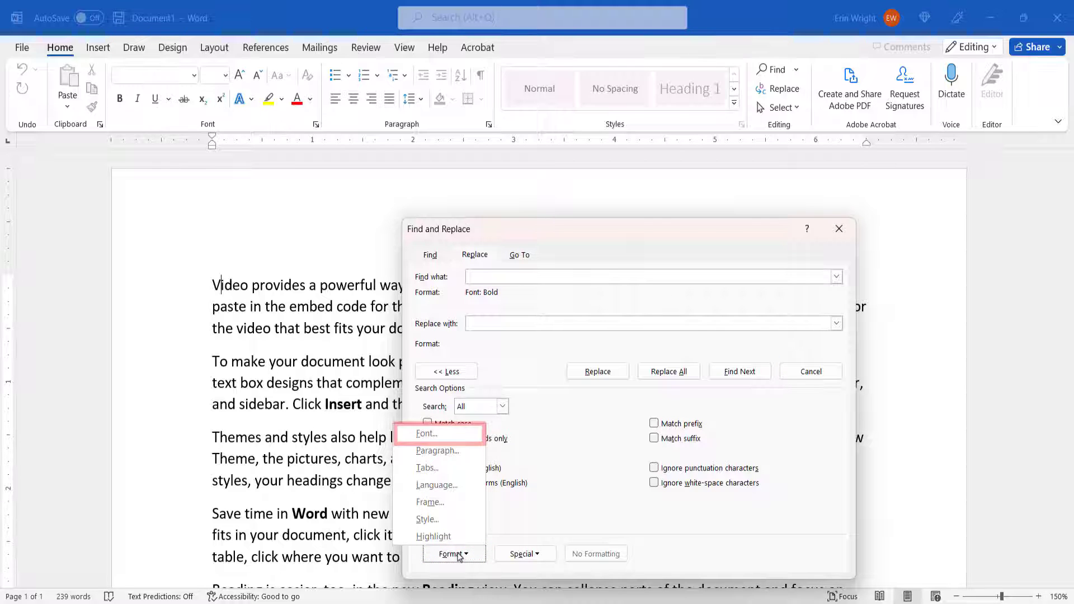
click(464, 430)
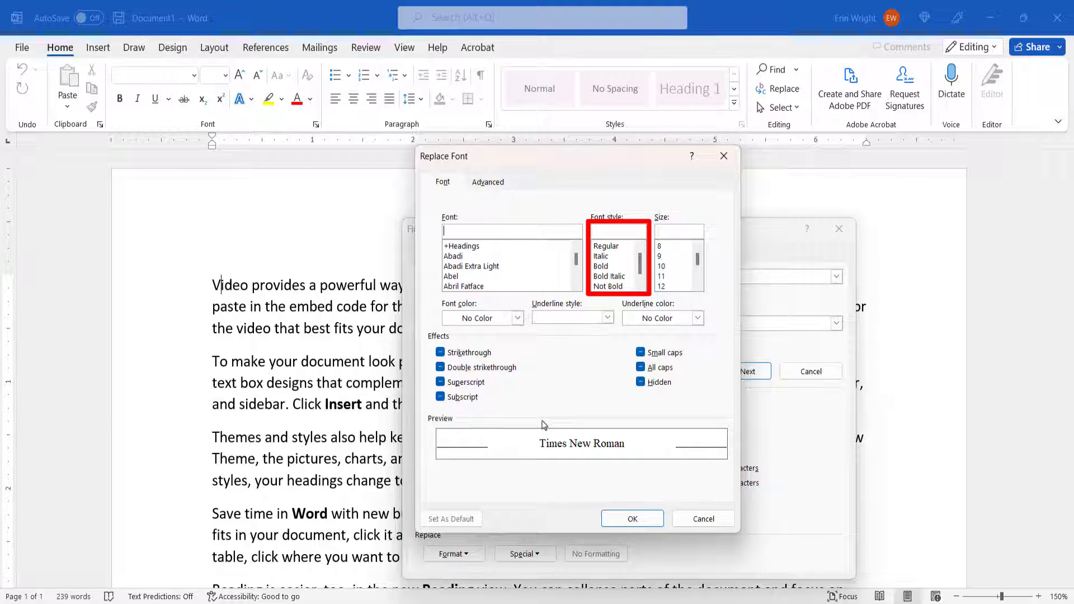
click(610, 246)
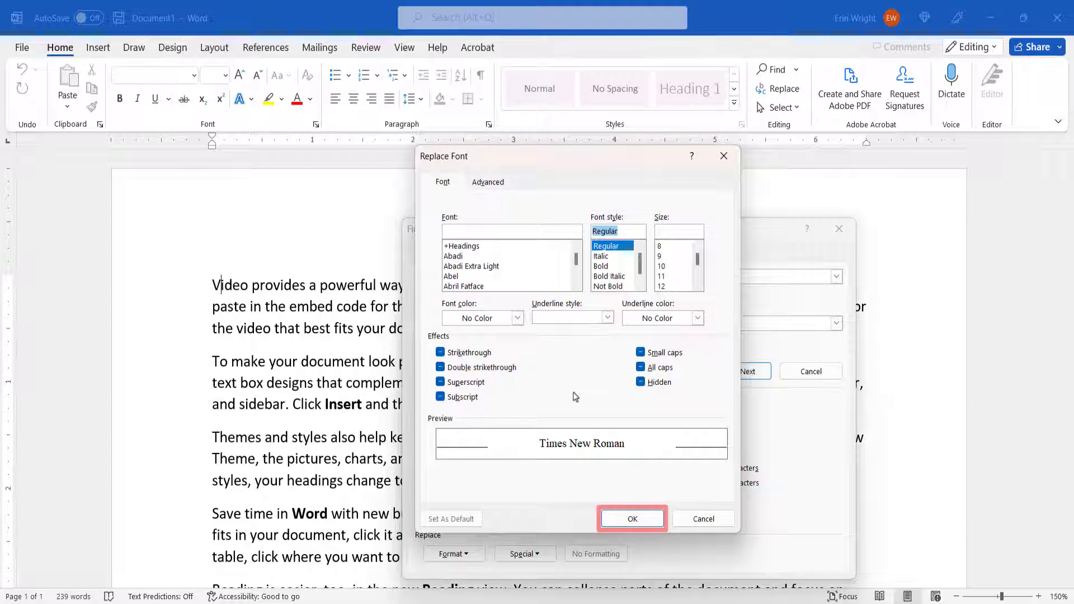
click(631, 519)
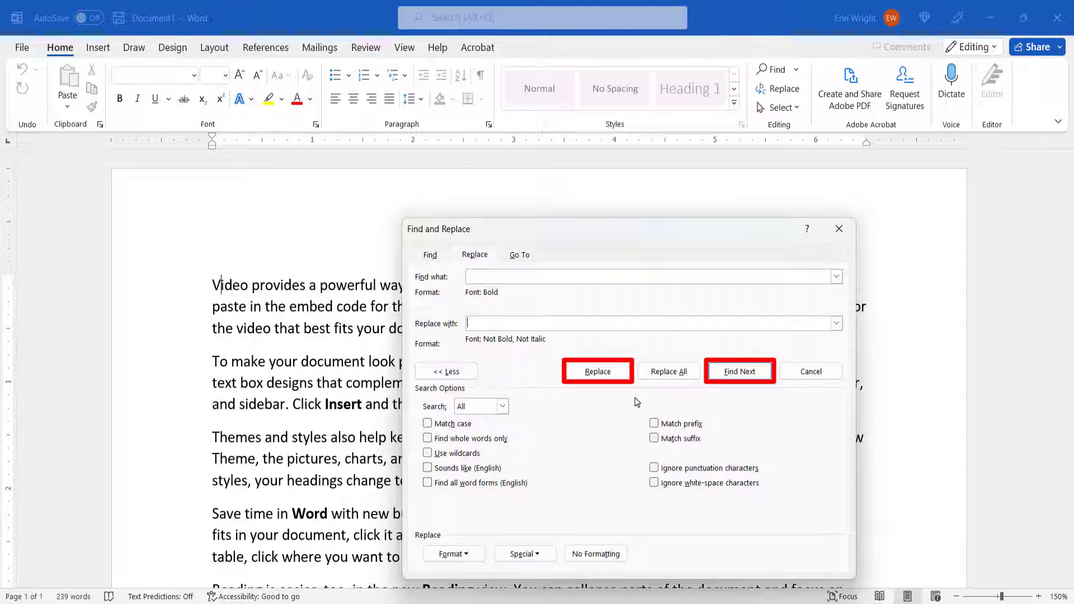
- Replace all seven bold words with plain text and close Find and Replace
click(654, 375)
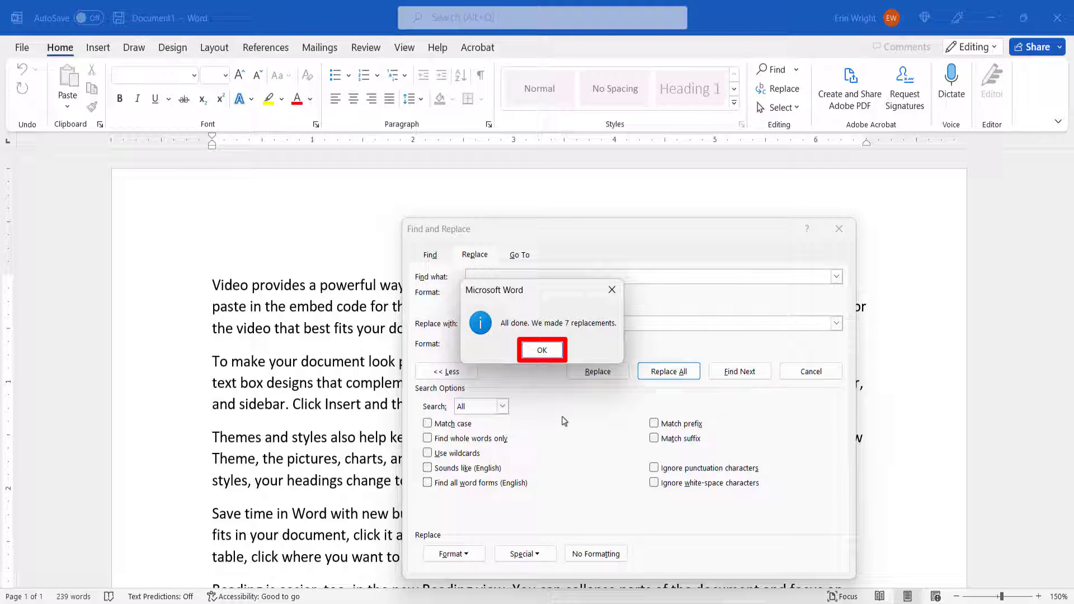
click(540, 351)
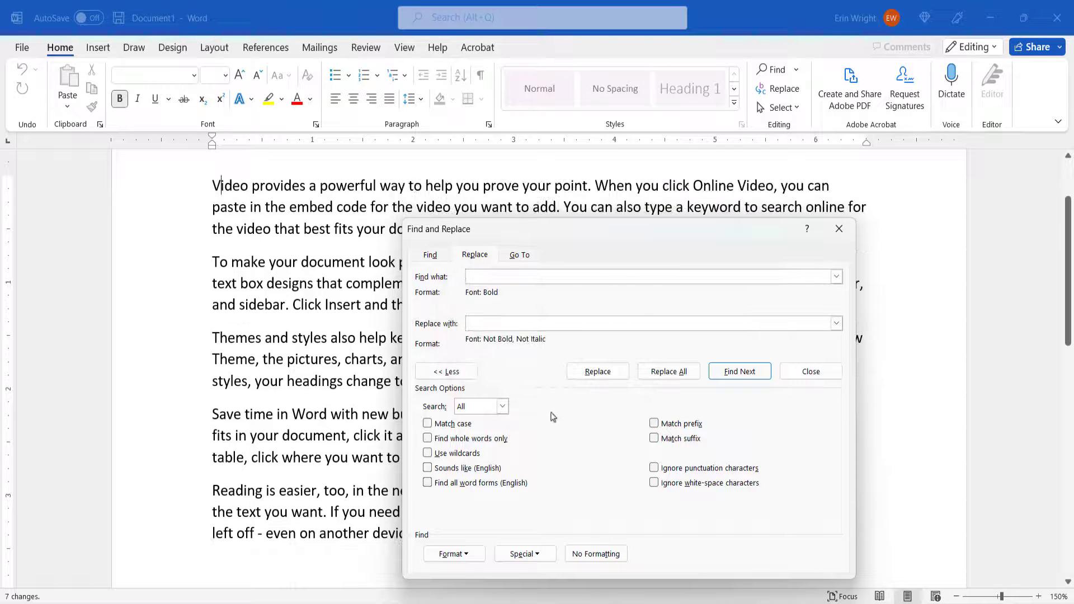
click(810, 372)
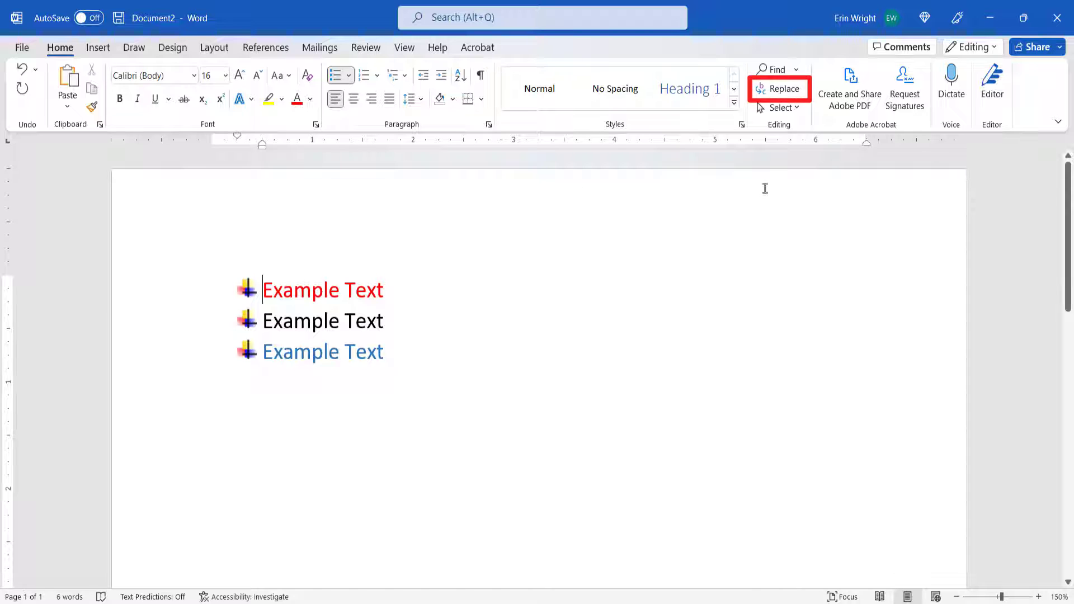
- Search for 'Example Text' in red font, with 'Example Text' as the replacement
click(783, 88)
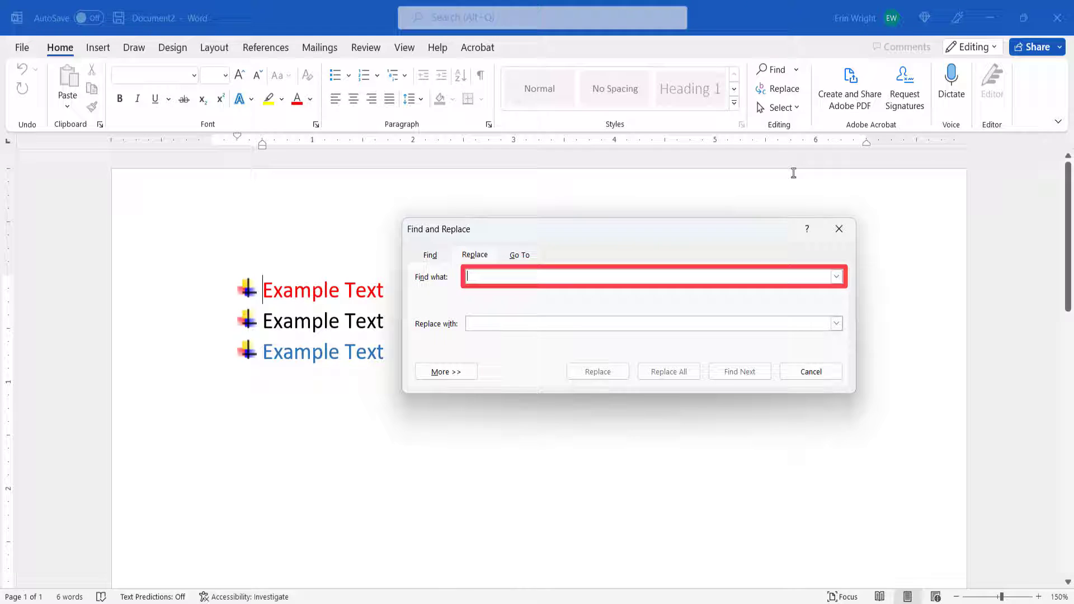
text(Example Text)
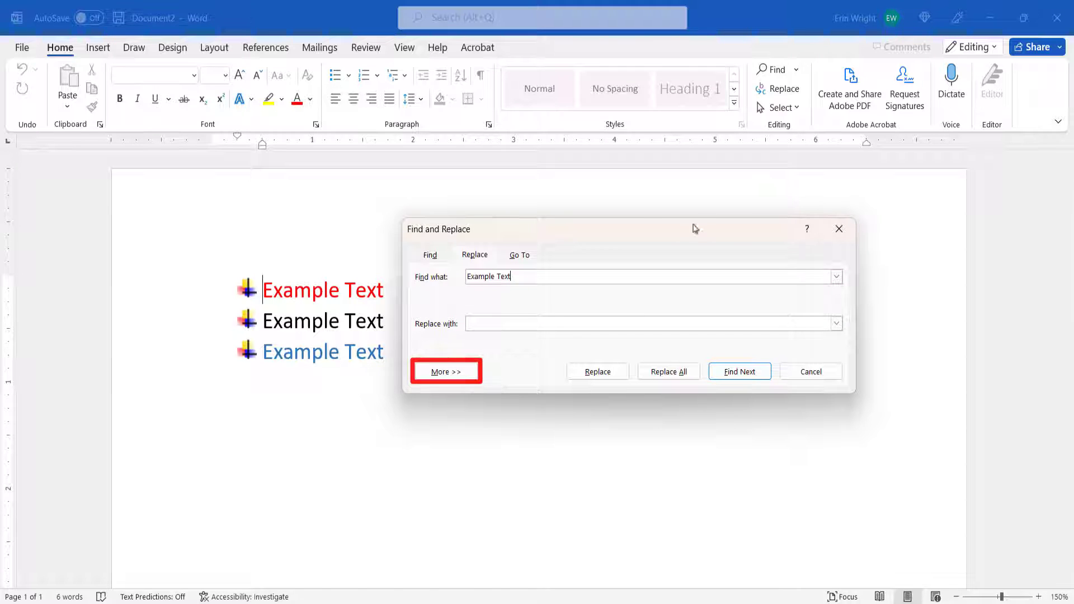
click(456, 379)
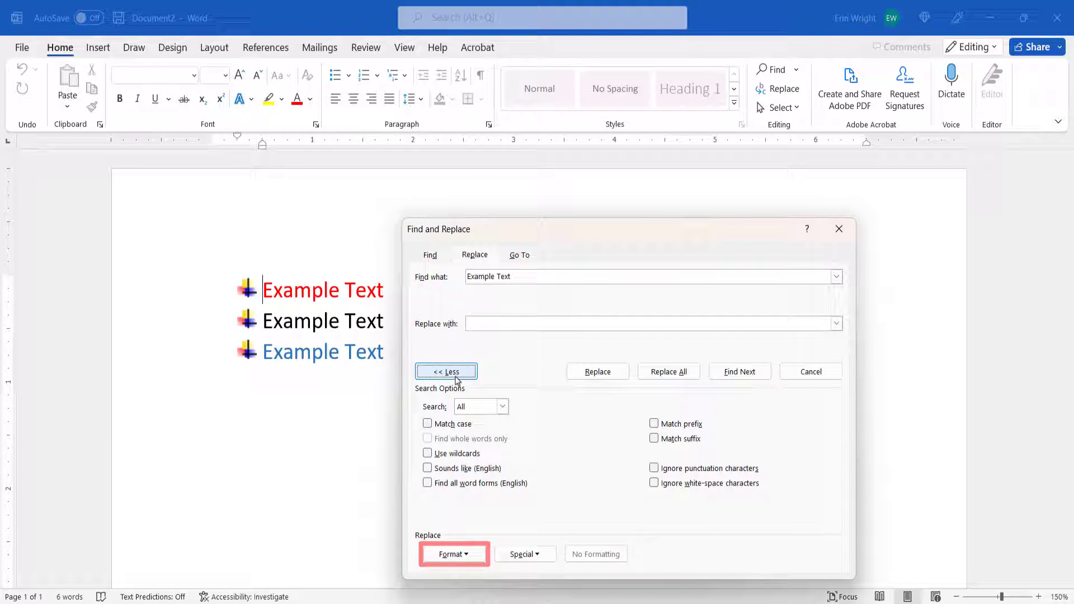
click(455, 553)
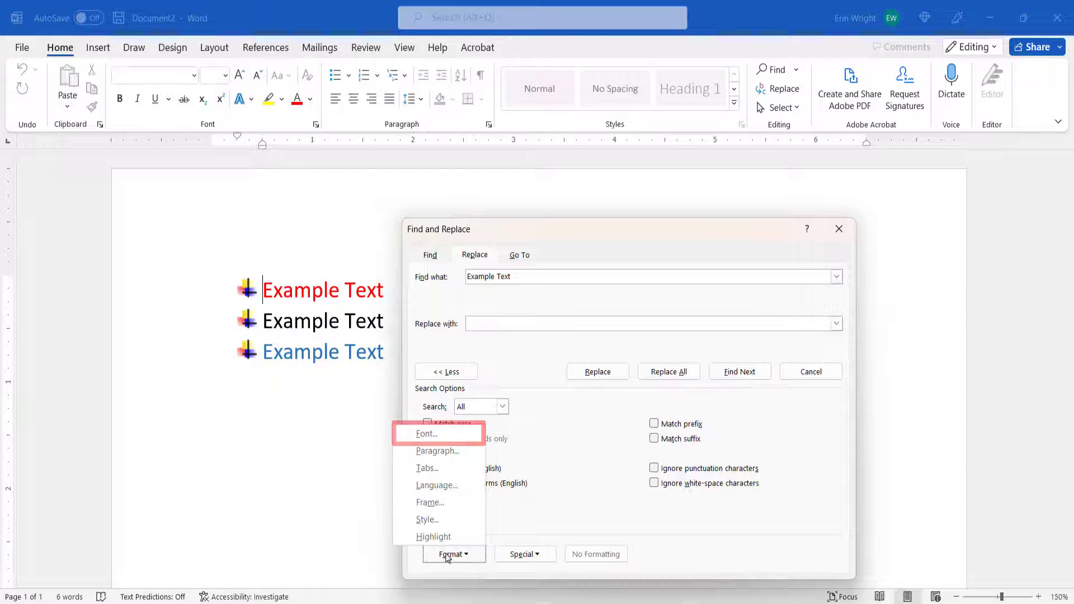
click(452, 435)
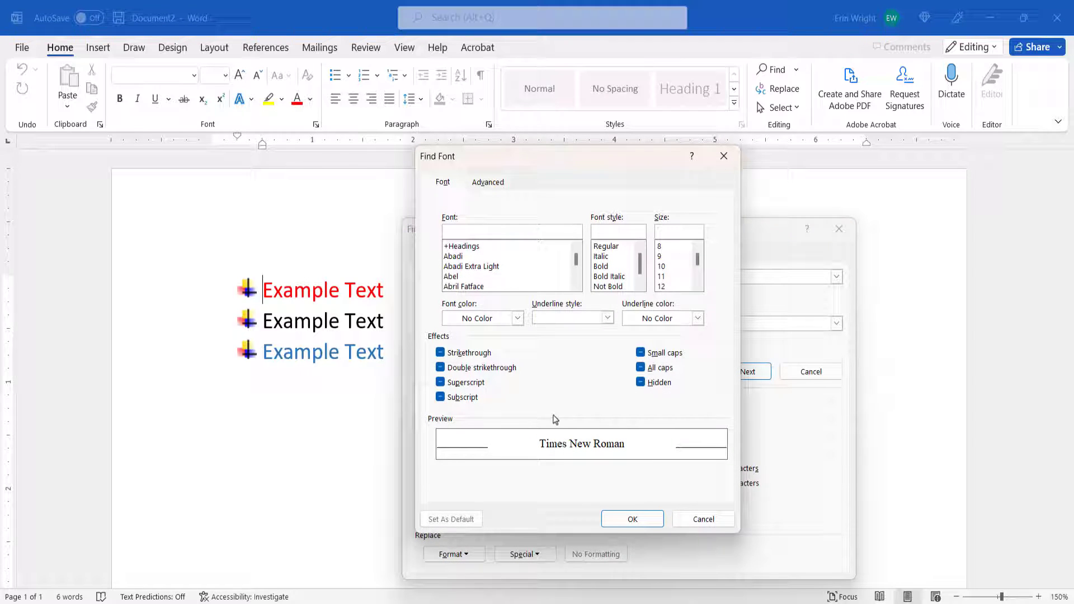
click(518, 320)
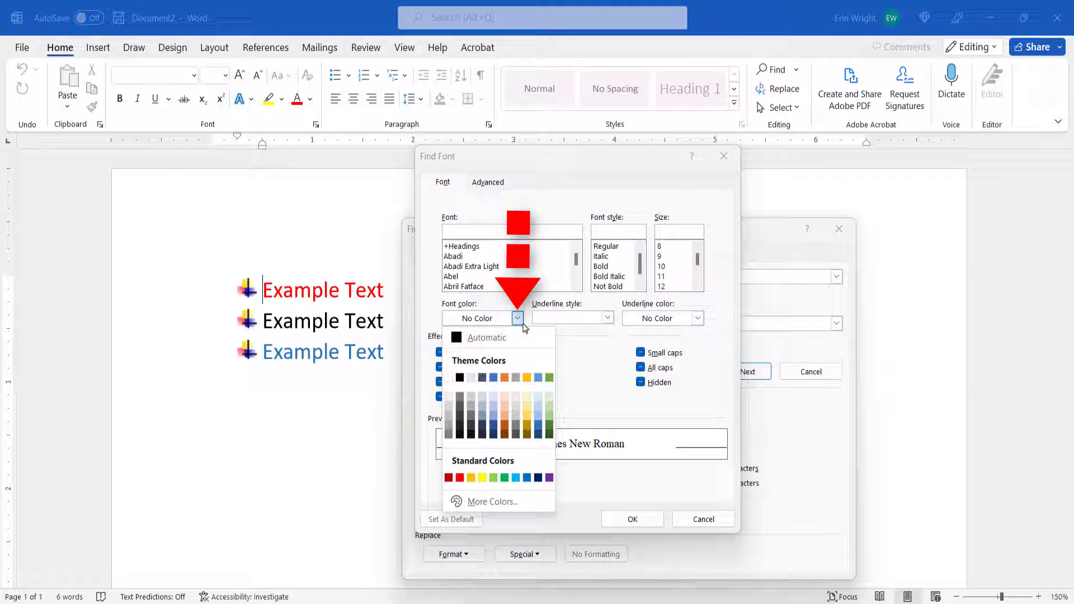
click(460, 477)
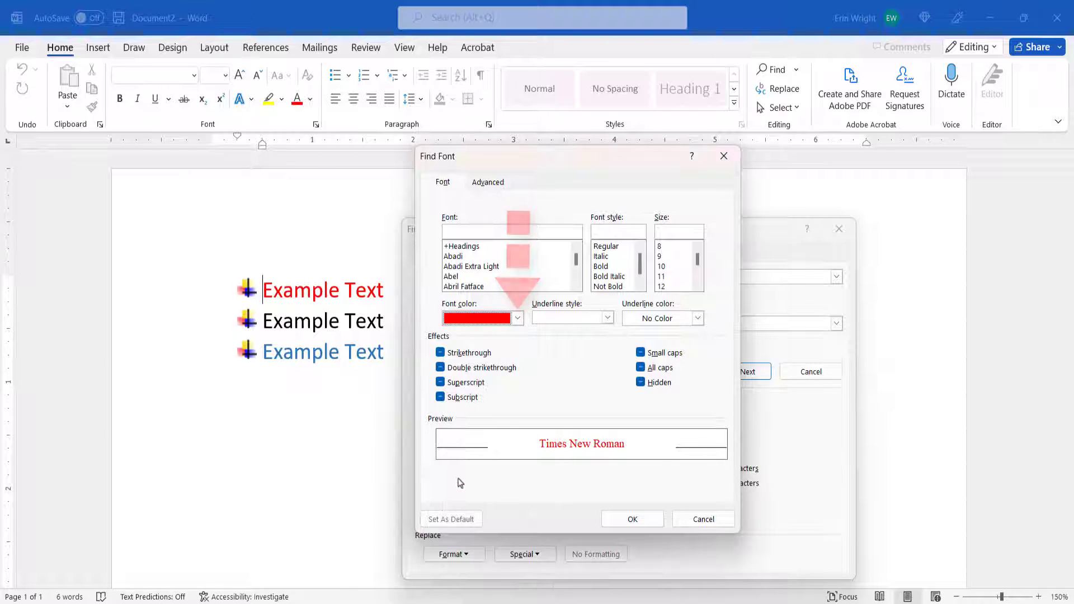
click(625, 517)
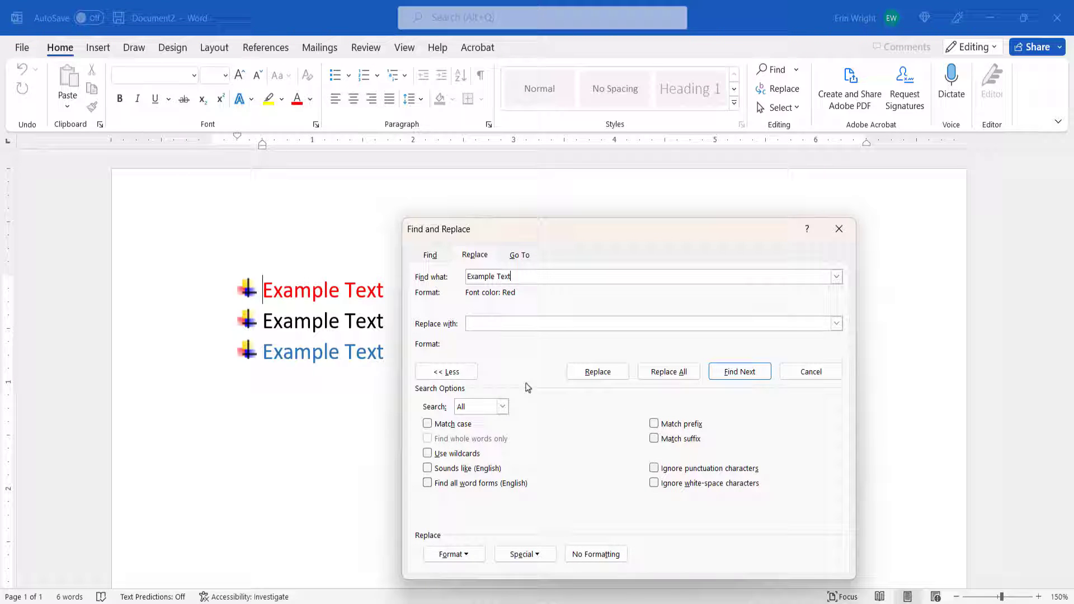
click(487, 324)
text(Example Te)
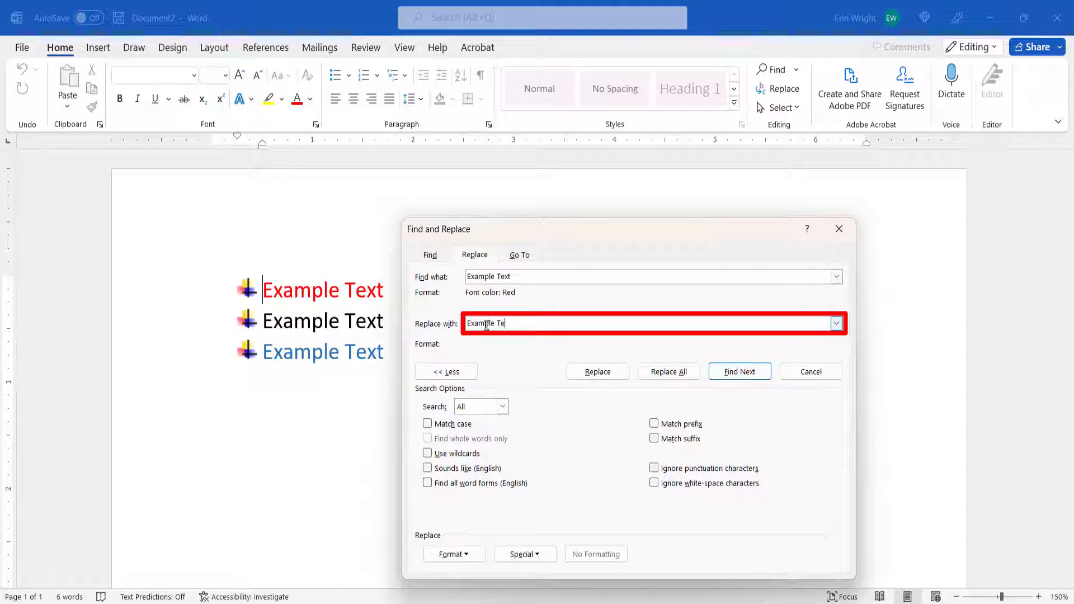
text(xt)
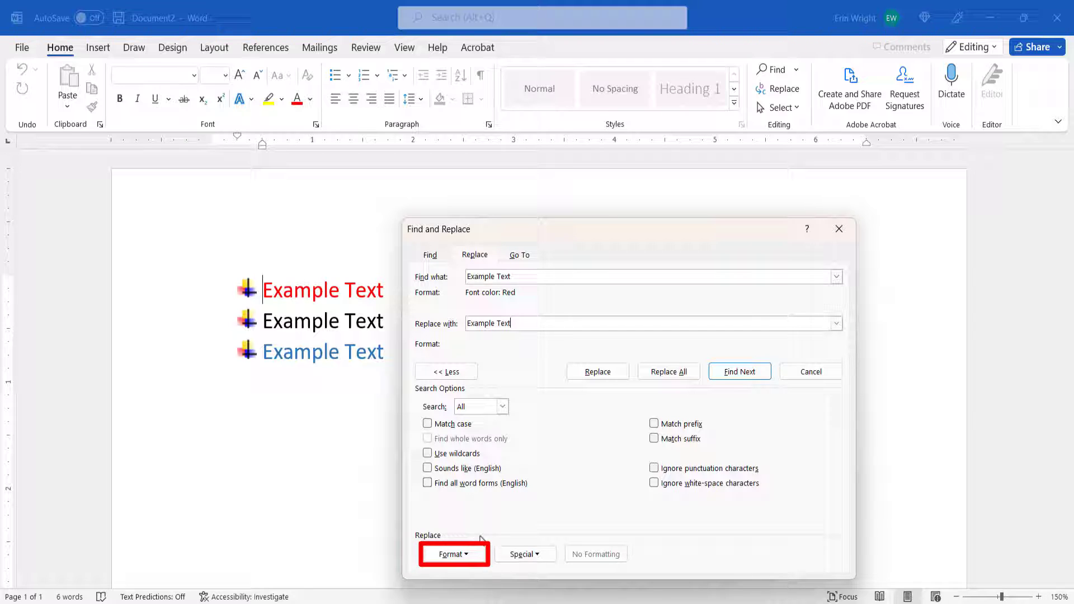
- Set the replacement font colour to green and replace the one red match
click(469, 554)
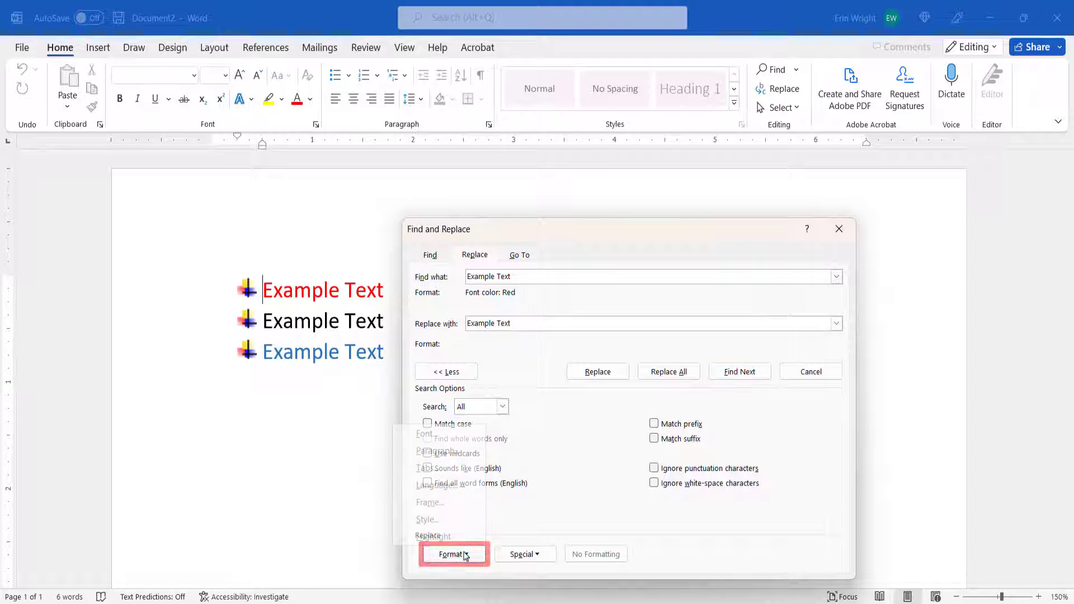
click(439, 434)
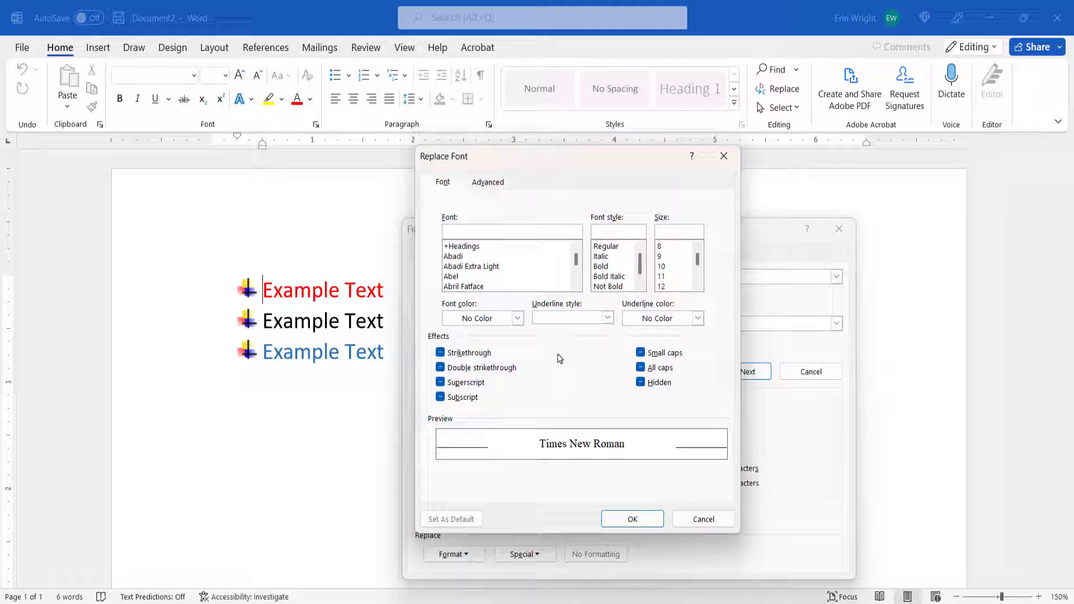
click(517, 318)
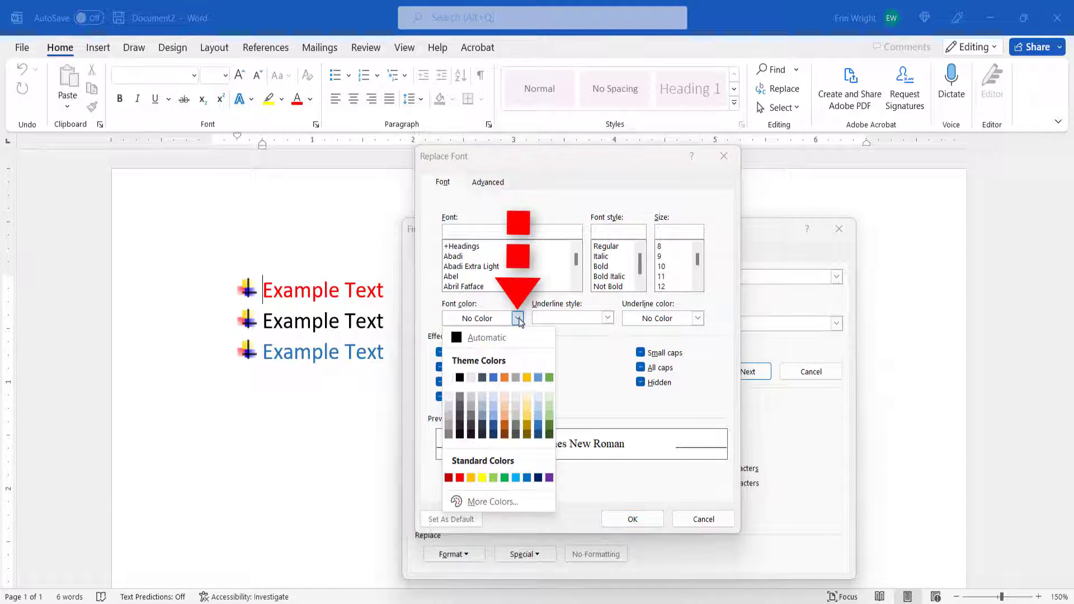
click(504, 477)
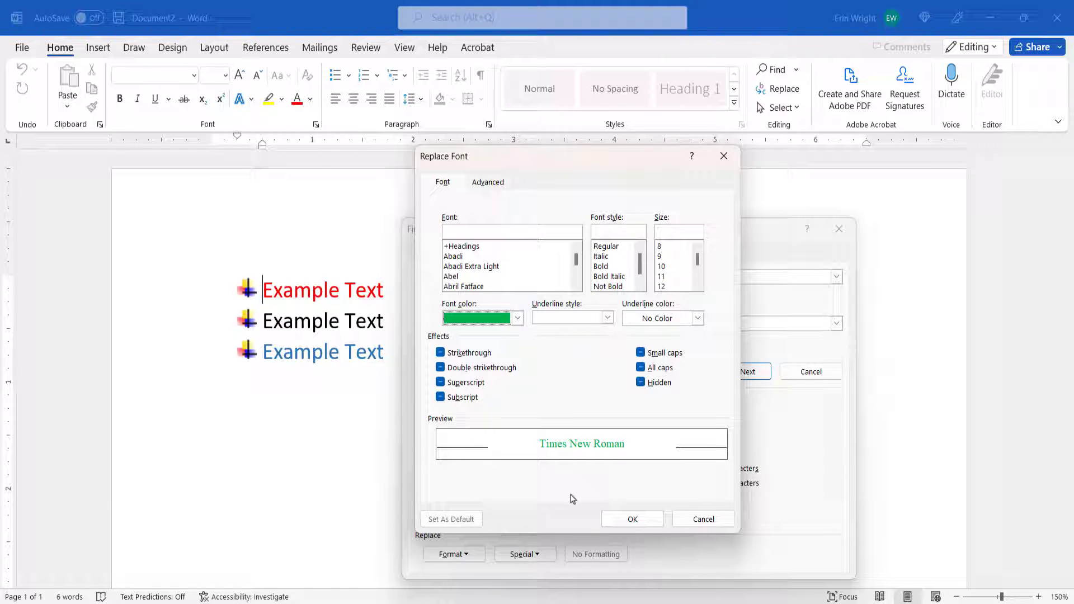
click(629, 523)
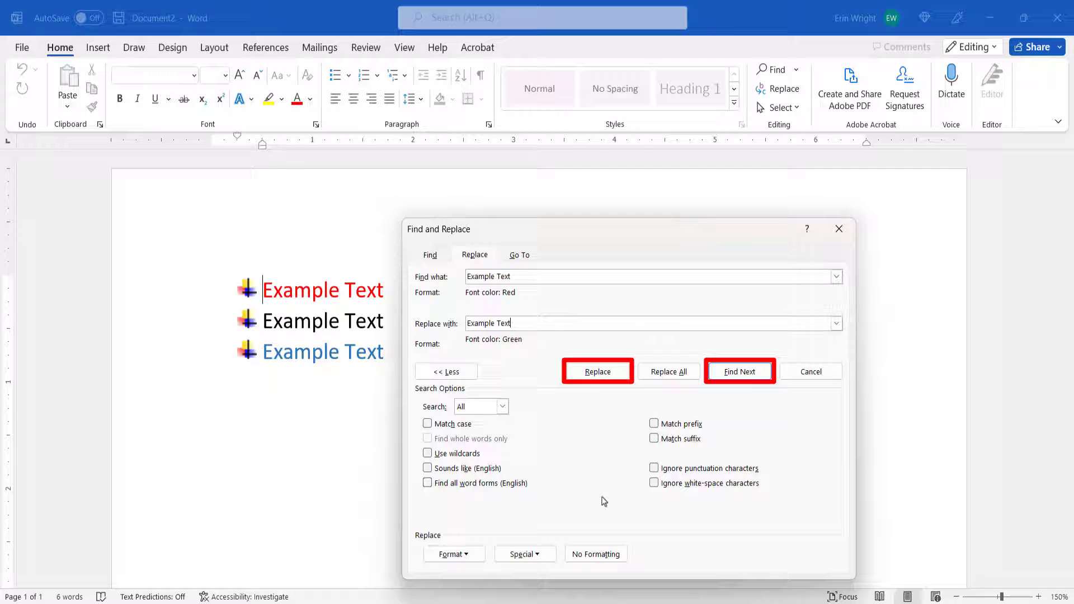
click(657, 374)
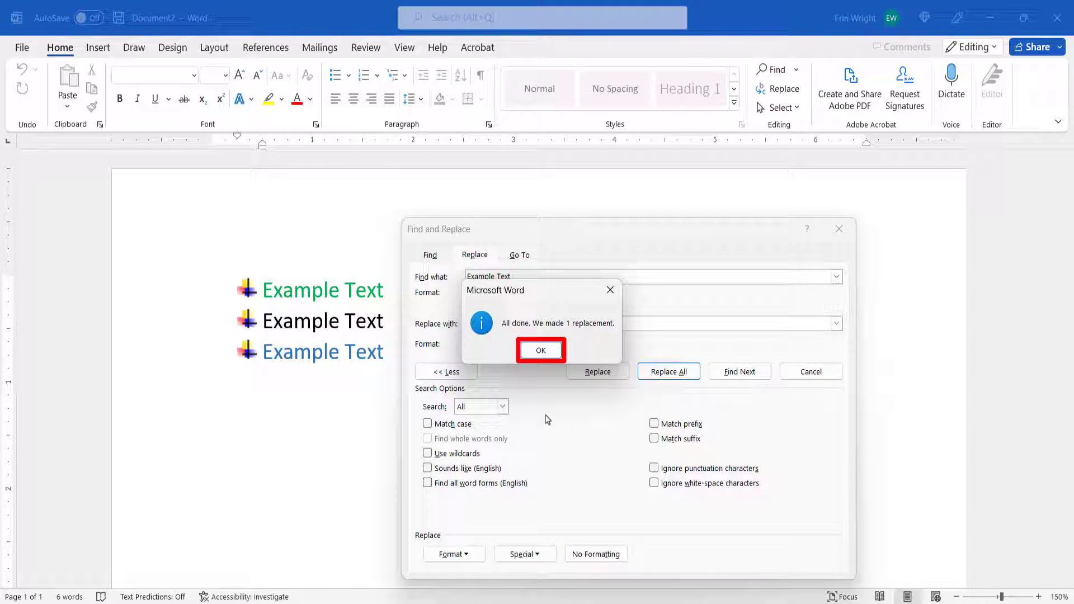
click(528, 351)
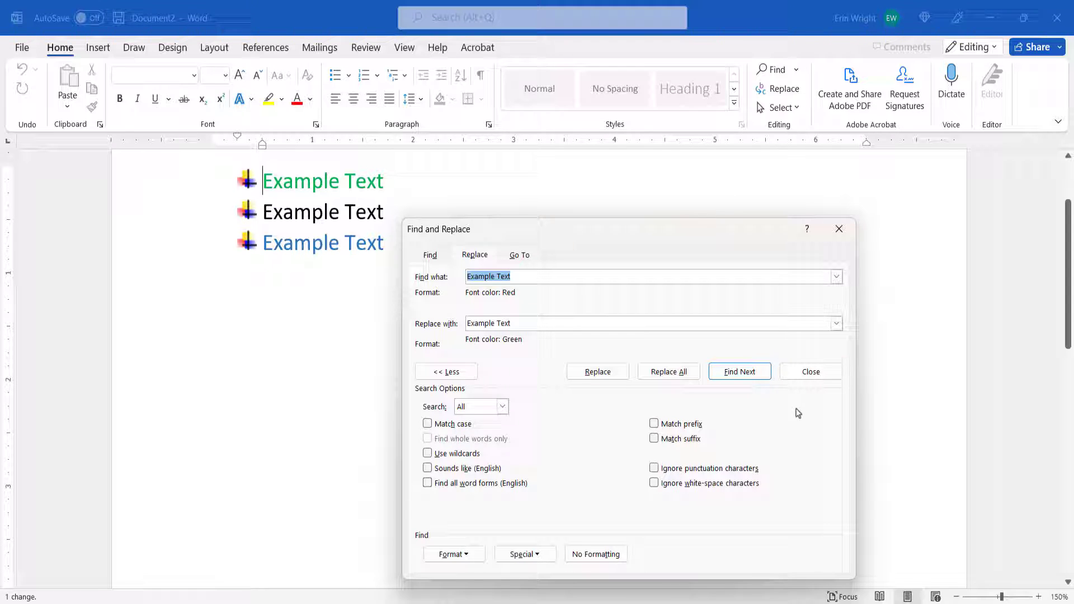
- Close Find and Replace, then remove the red and green formatting from both fields
click(818, 374)
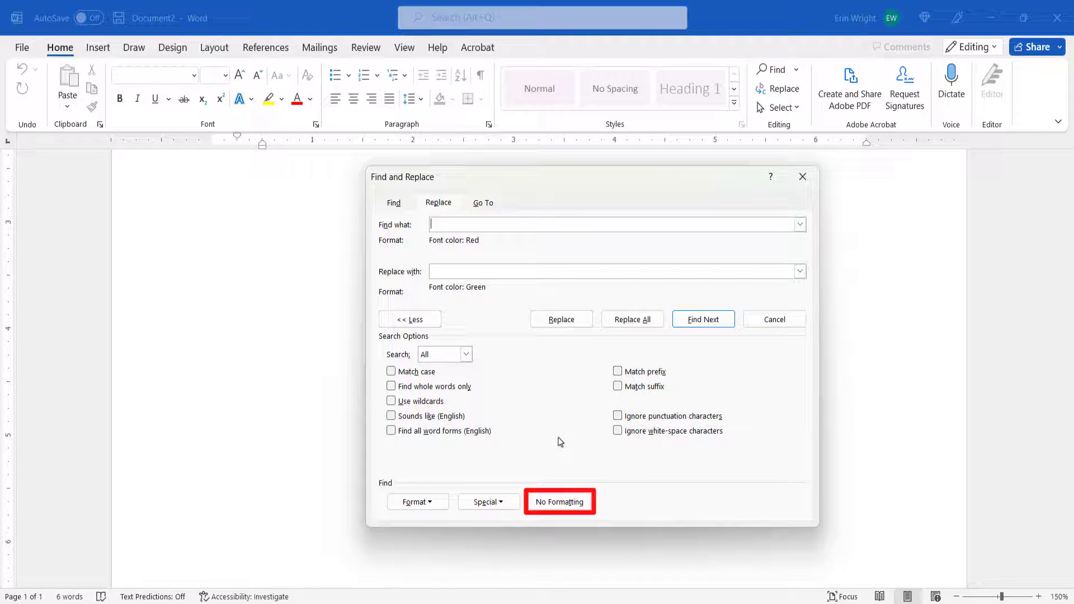
click(560, 501)
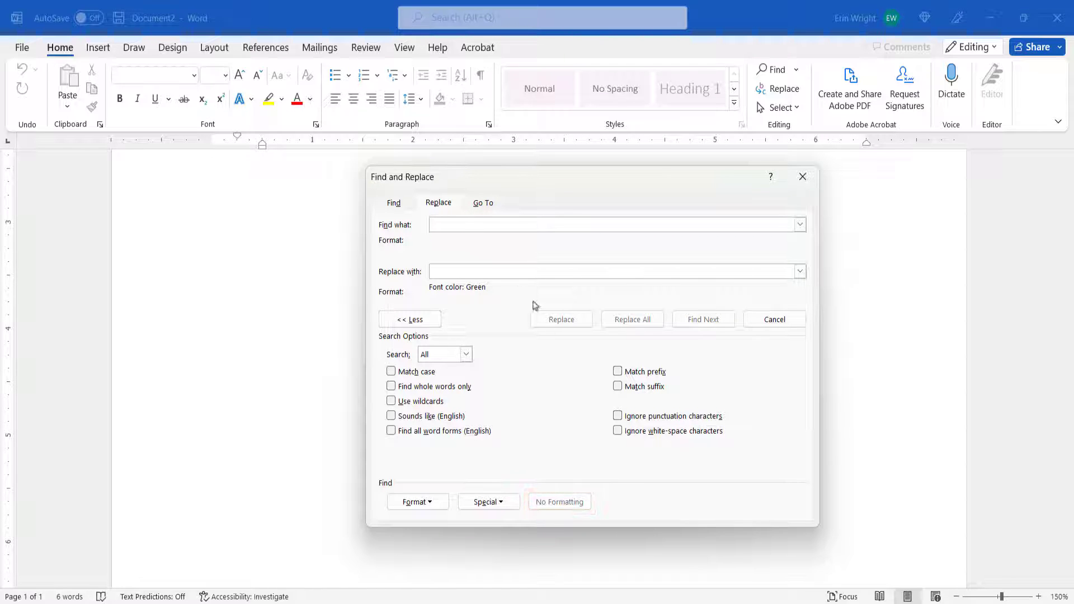
click(475, 272)
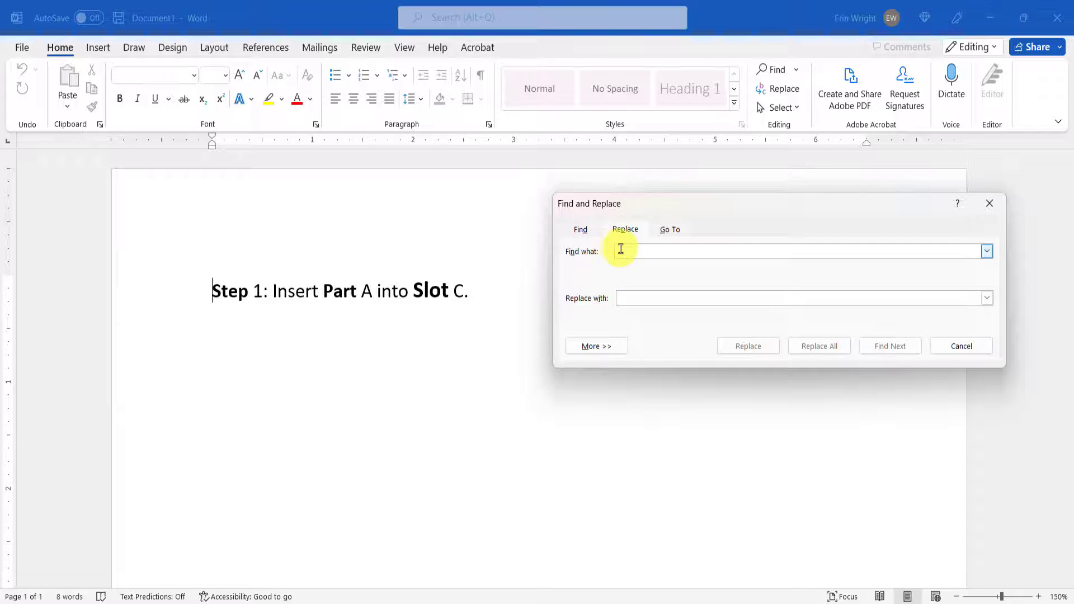
- Set the search formatting to Font: Bold
click(617, 347)
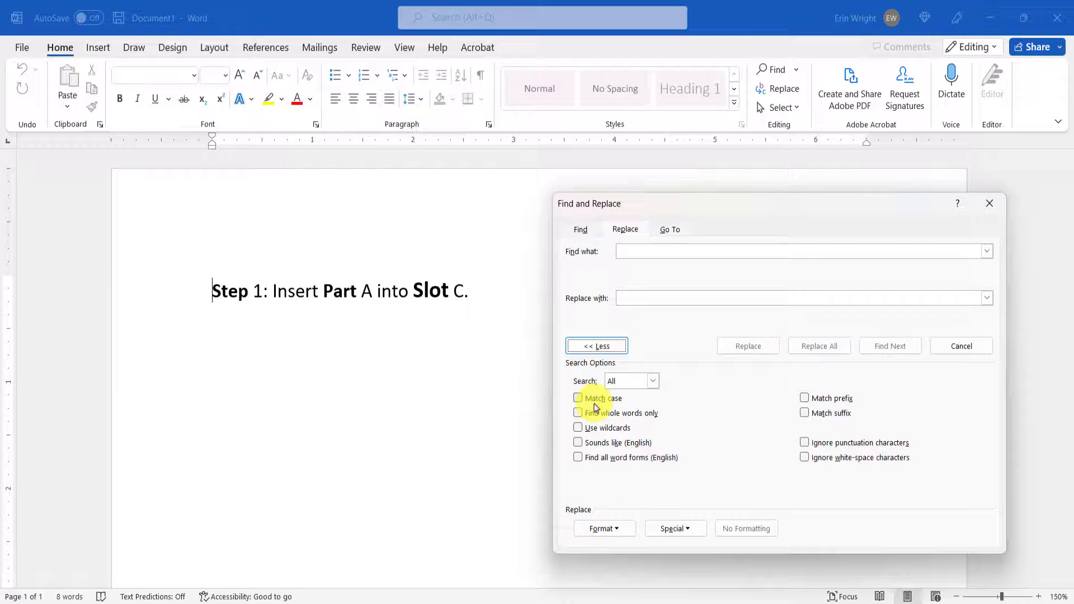
click(590, 529)
click(583, 407)
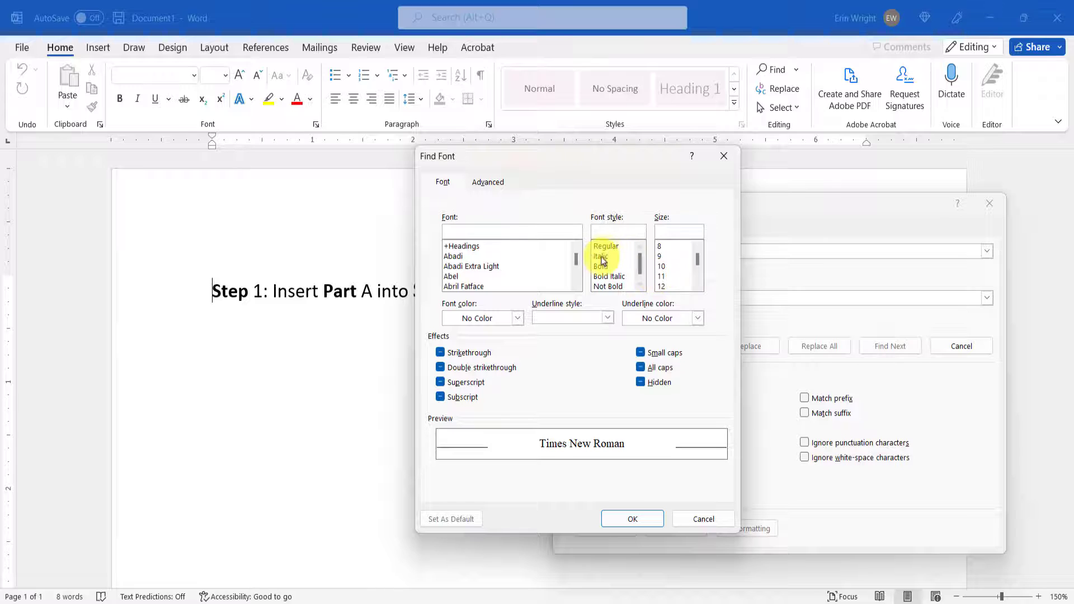
click(601, 266)
click(619, 528)
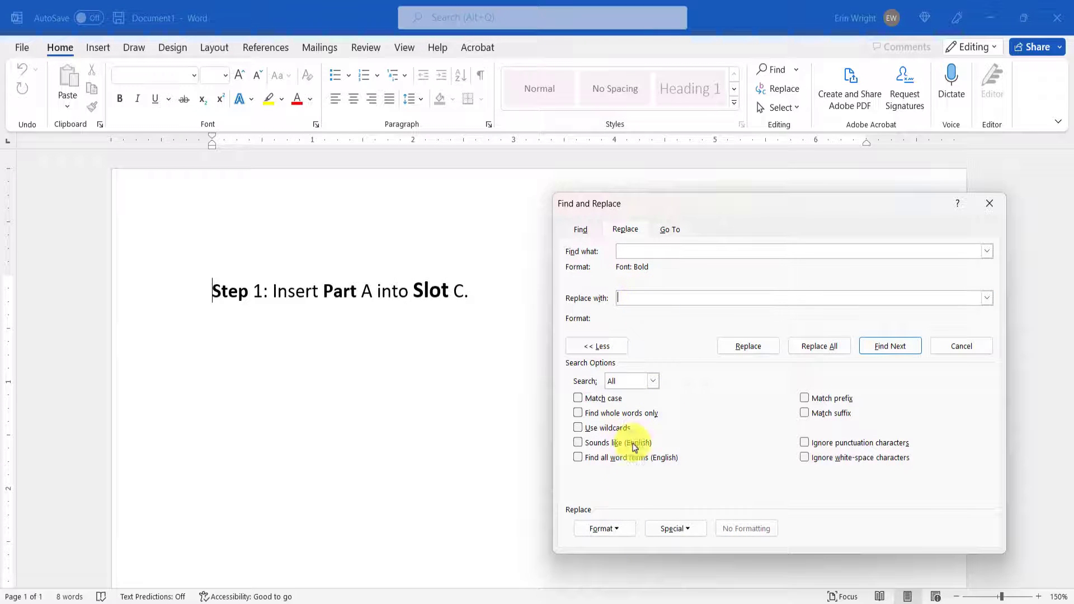
- Set the replacement to Font: Italic and replace all three bold words
click(612, 529)
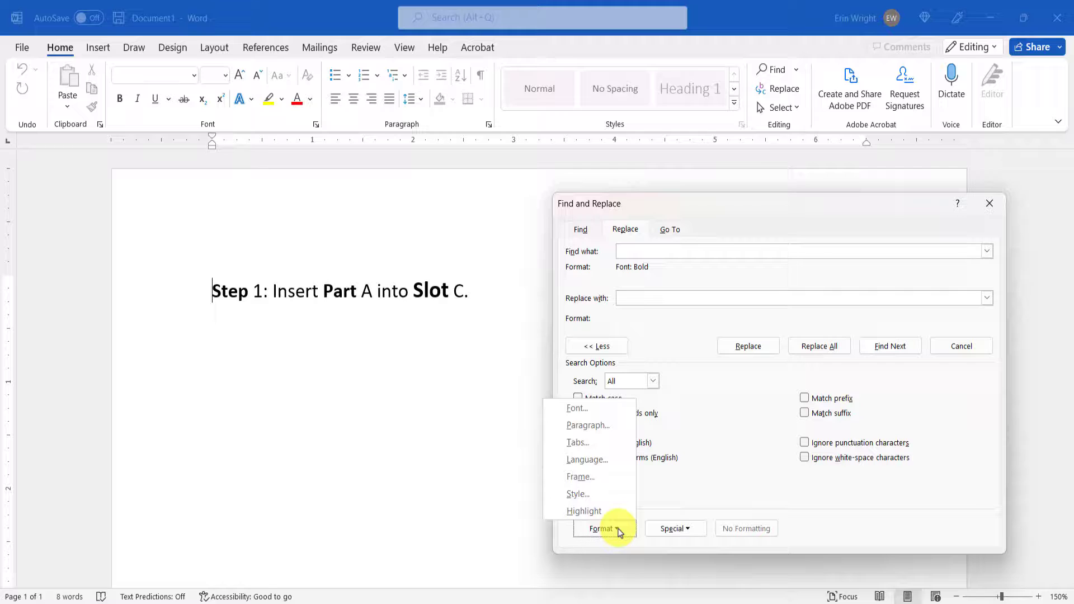
click(594, 409)
click(601, 256)
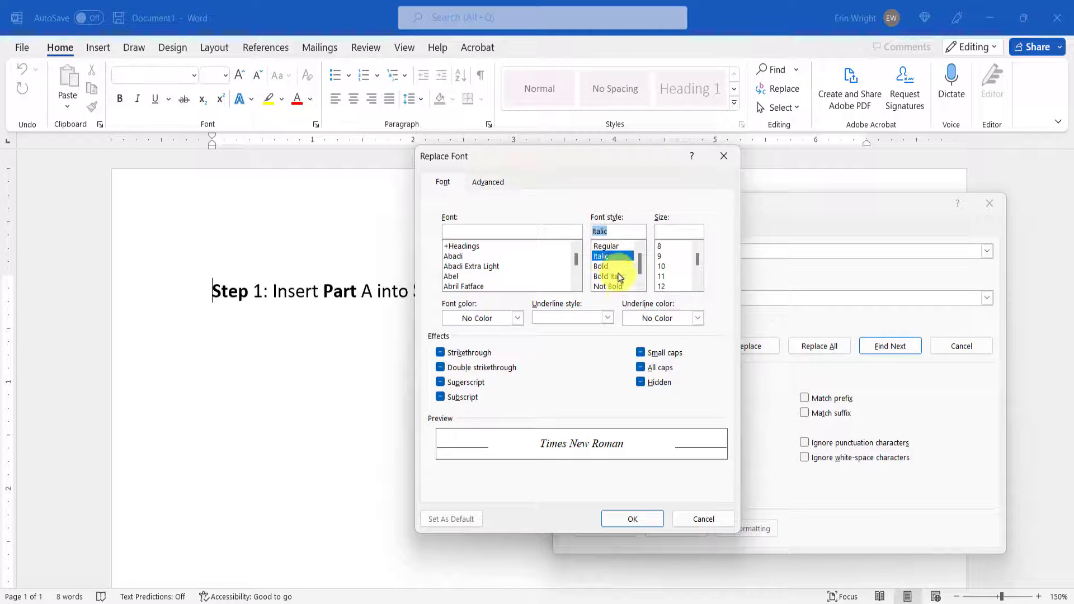
click(631, 518)
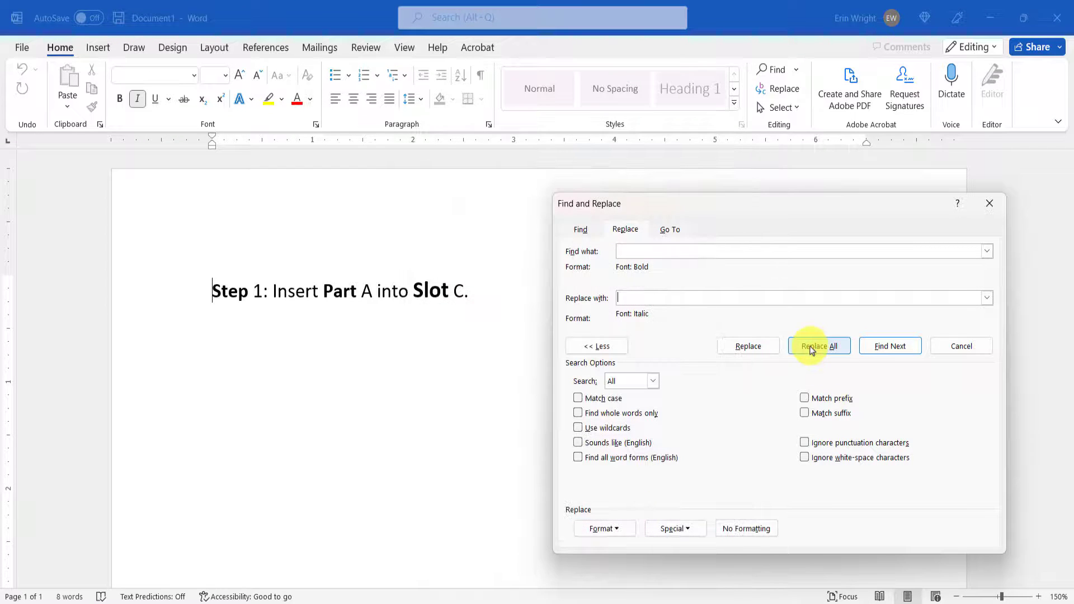
click(813, 347)
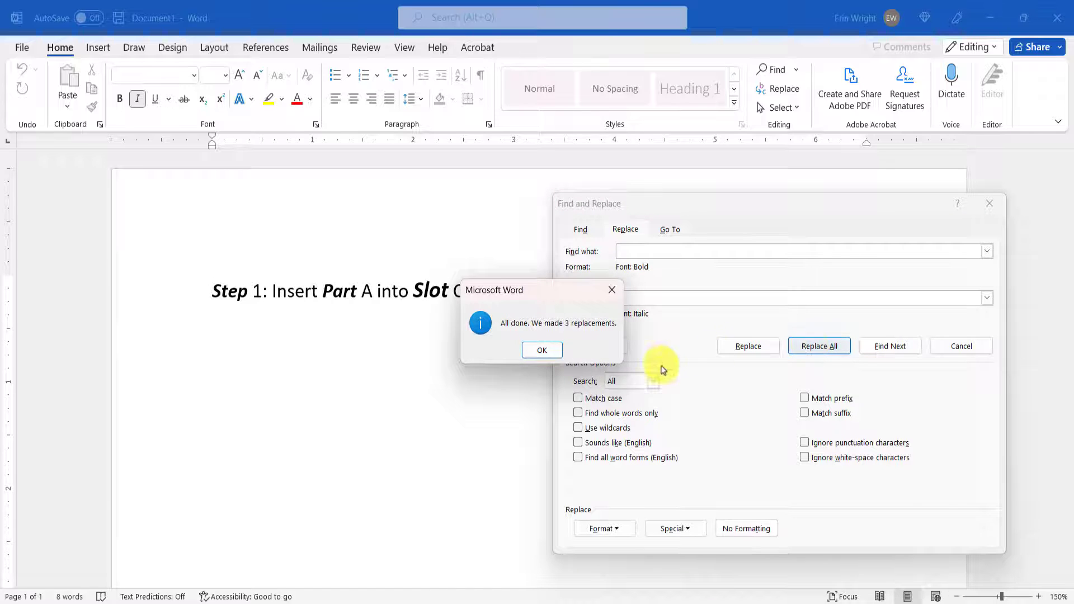
click(541, 348)
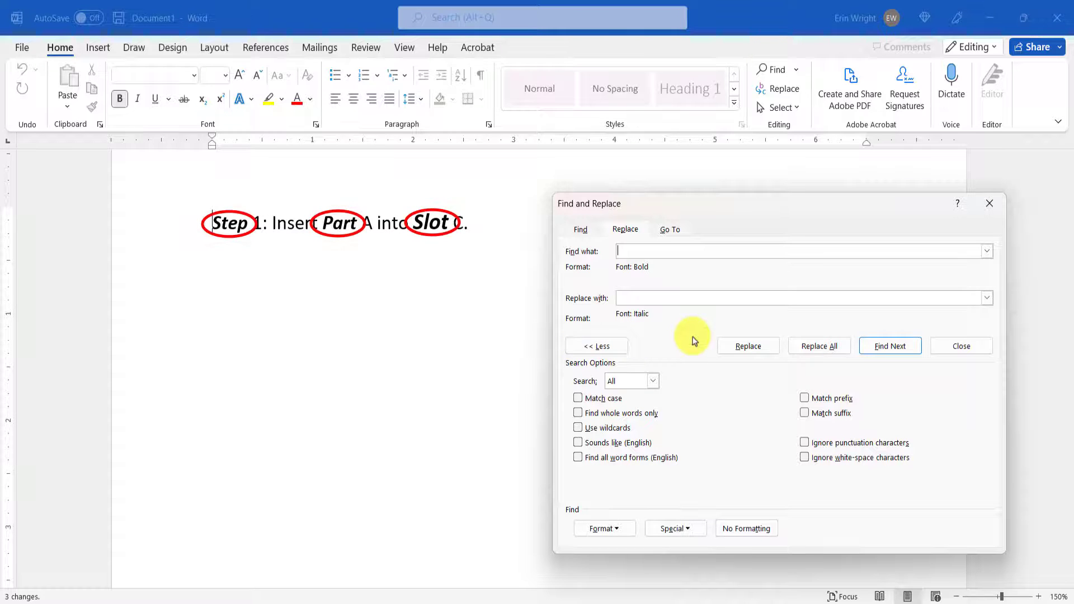
- Change the replacement to Font: Not Bold and replace all, leaving Step, Part, Slot italic only
click(649, 297)
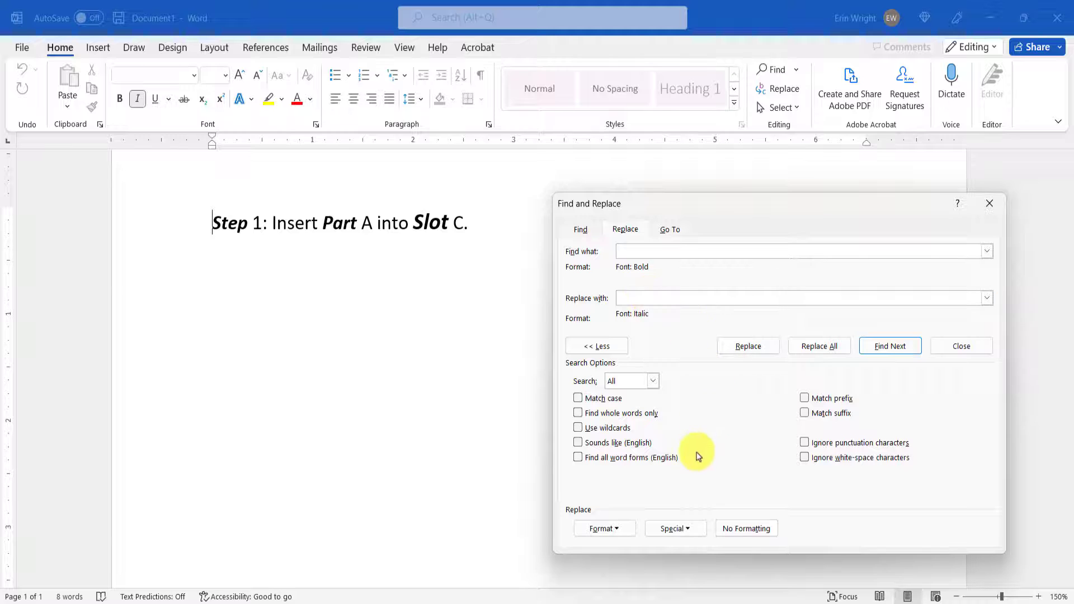
click(626, 528)
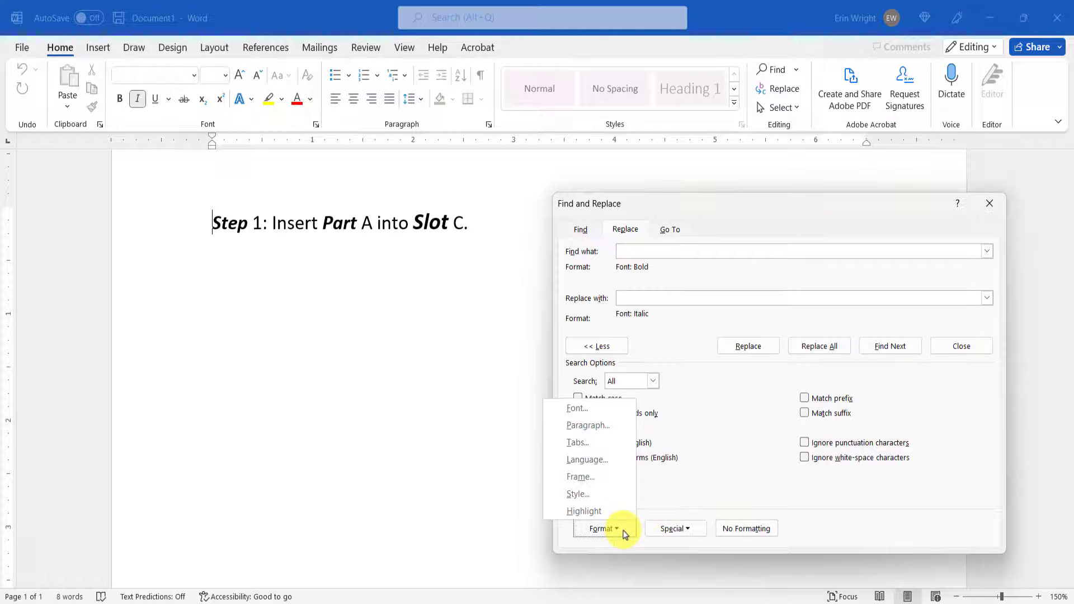
click(600, 410)
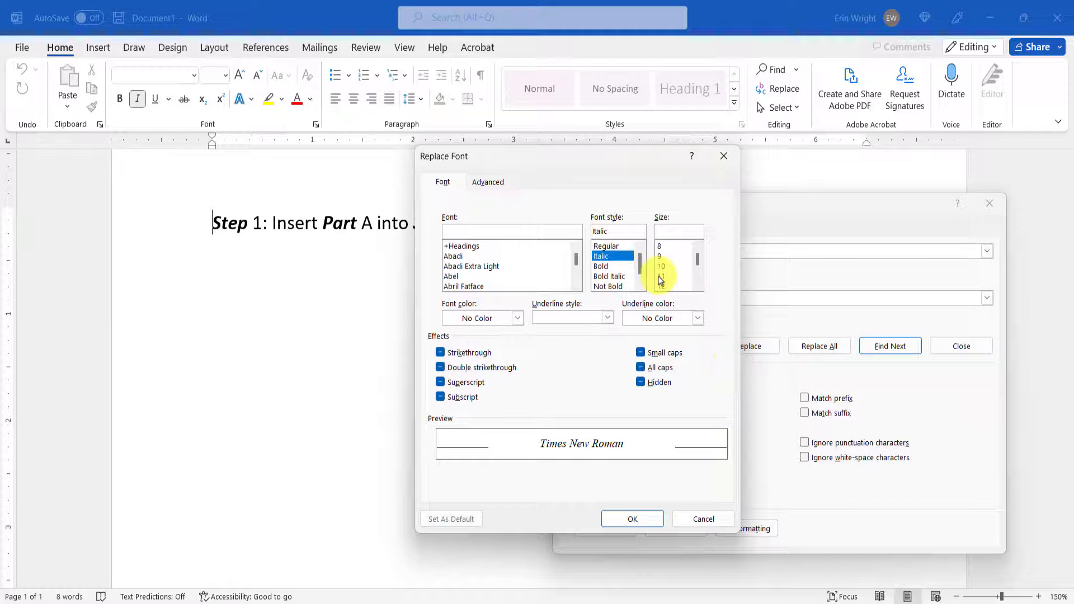
click(599, 287)
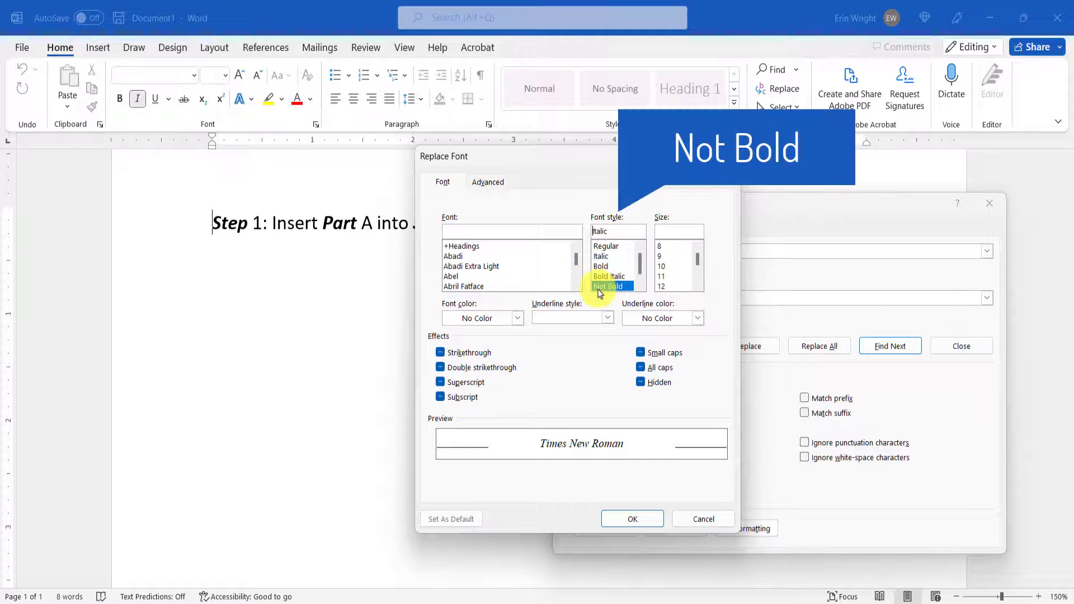
click(615, 529)
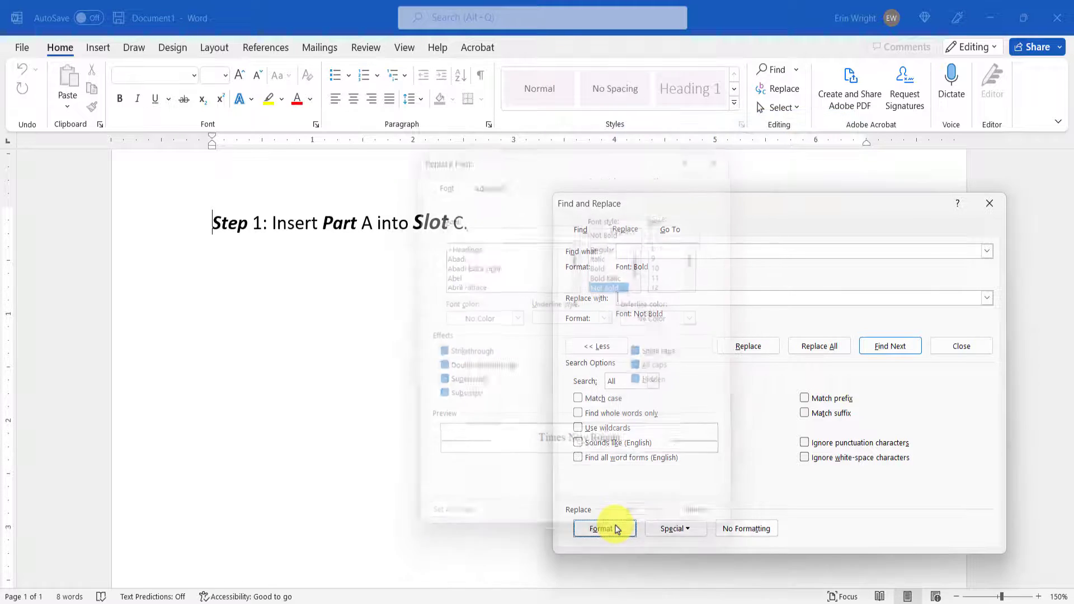
click(803, 357)
click(534, 349)
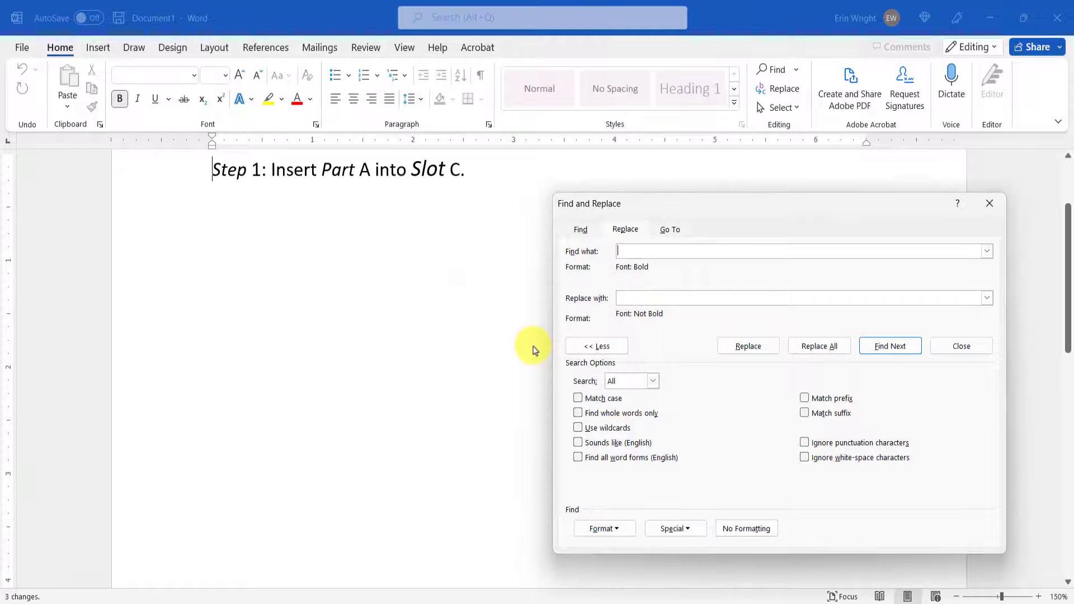